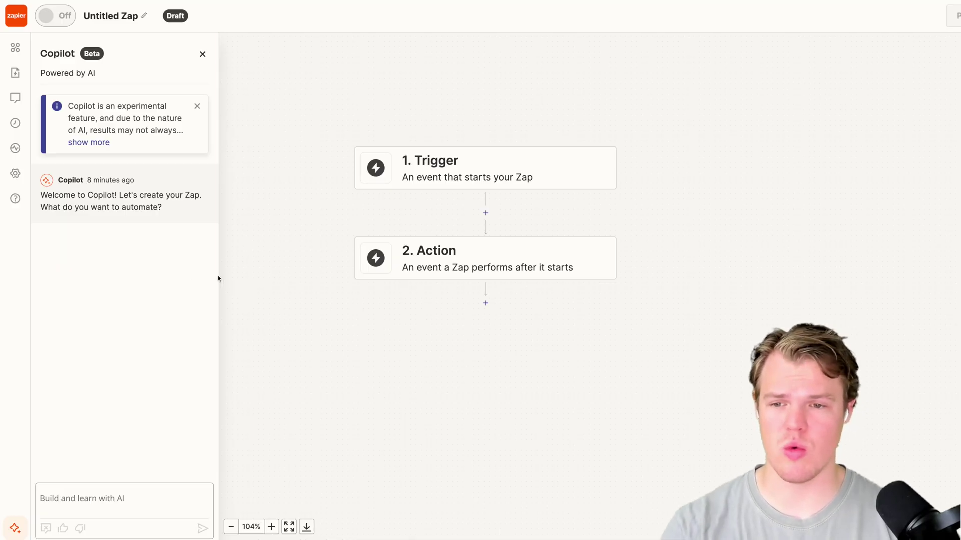
Step: Widen the Copilot chat panel, shift the workflow cards right, and focus the Copilot message box
drag(218, 279, 302, 279)
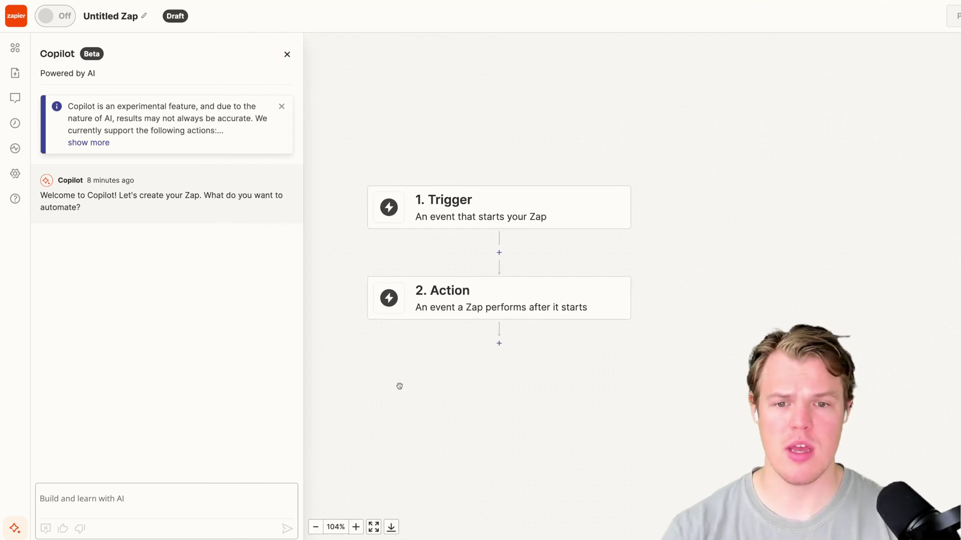
scroll(399, 385, up, 5)
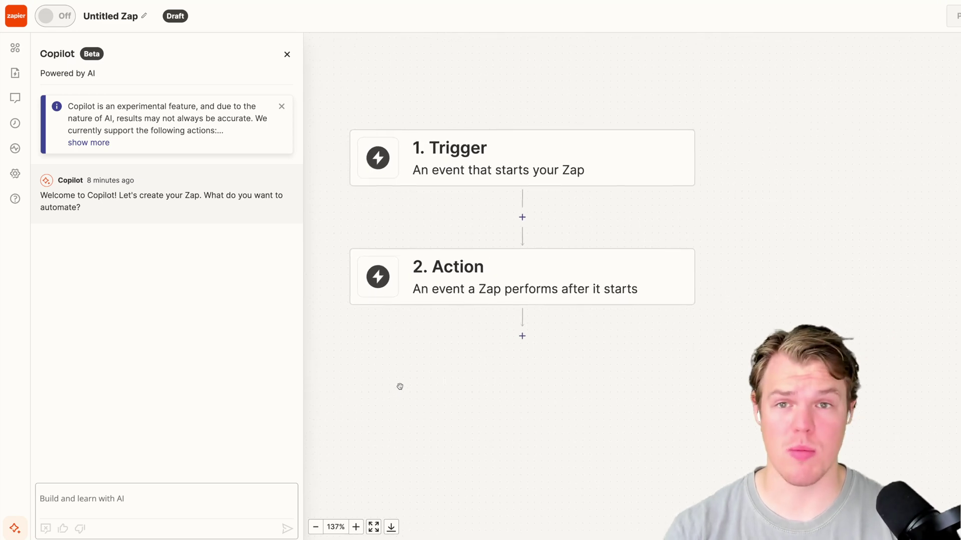
scroll(405, 382, down, 1)
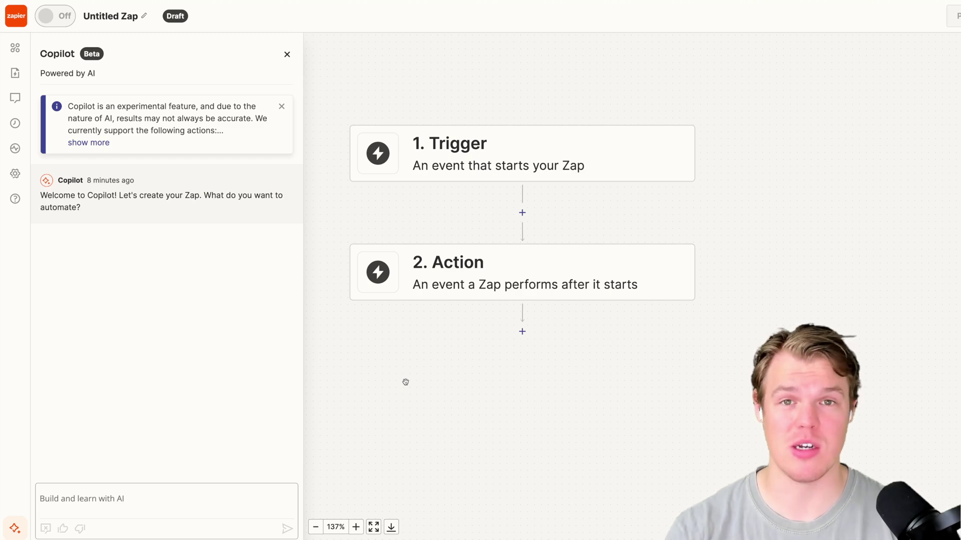
drag(406, 383, 416, 381)
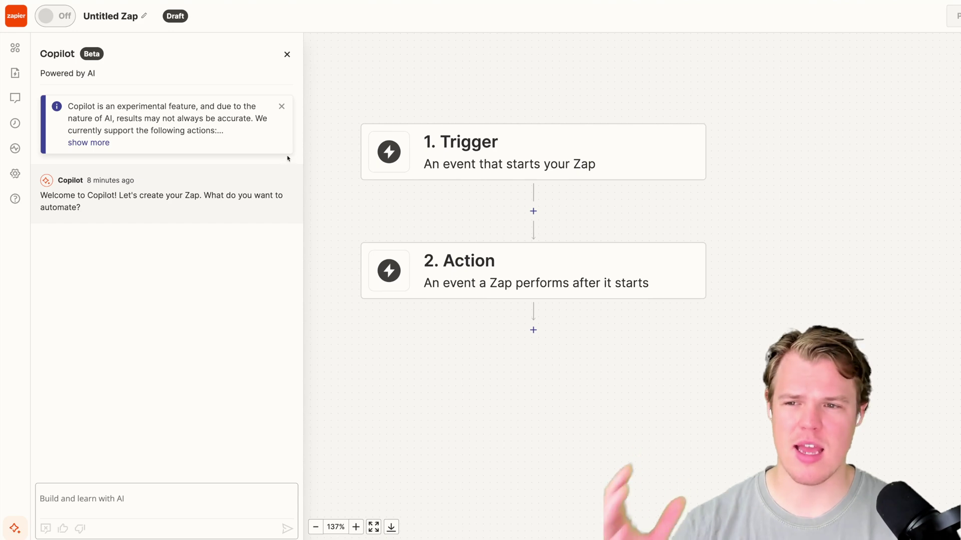
click(142, 497)
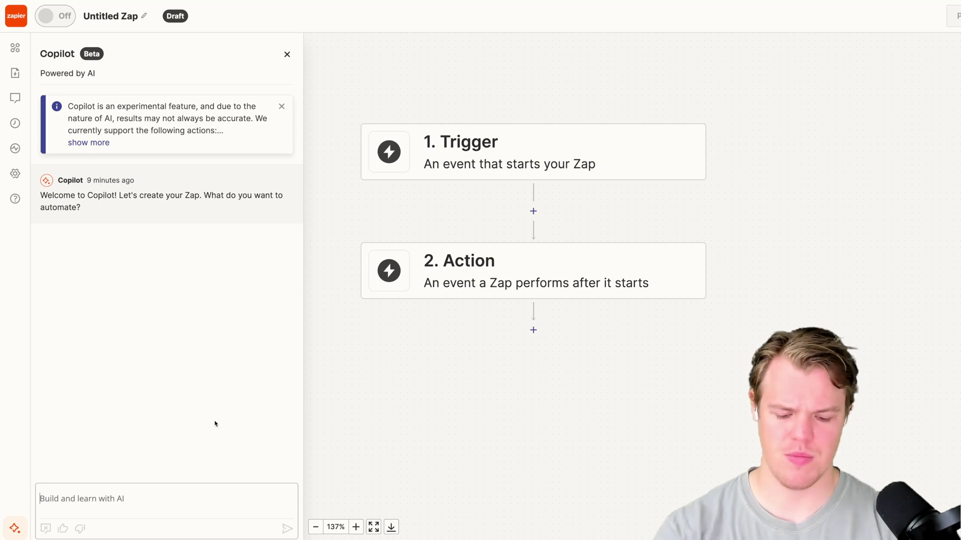
Step: Ask Copilot: 'build me a automation for an ai article generator'
text(build me )
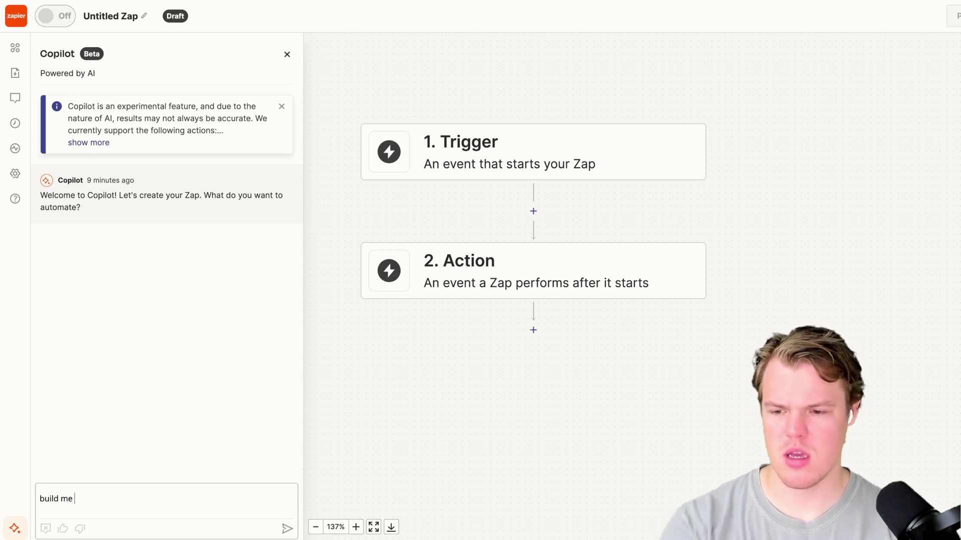
text(a automatio)
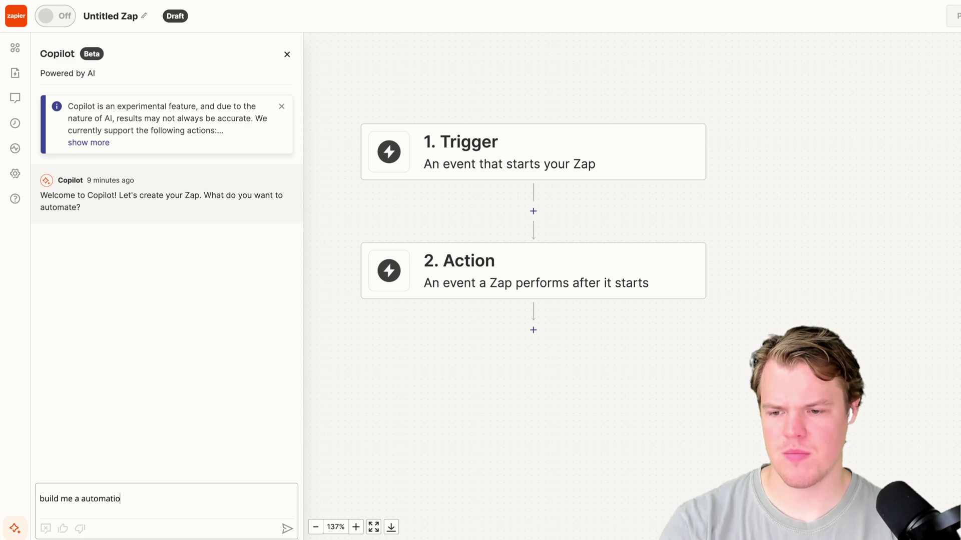
text(n for an ai arti)
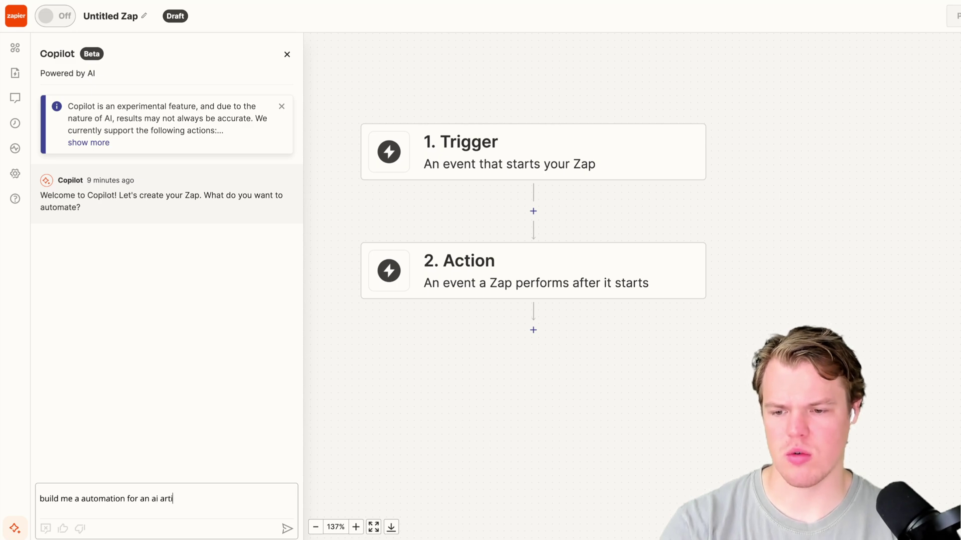
text(cle generator)
key(Return)
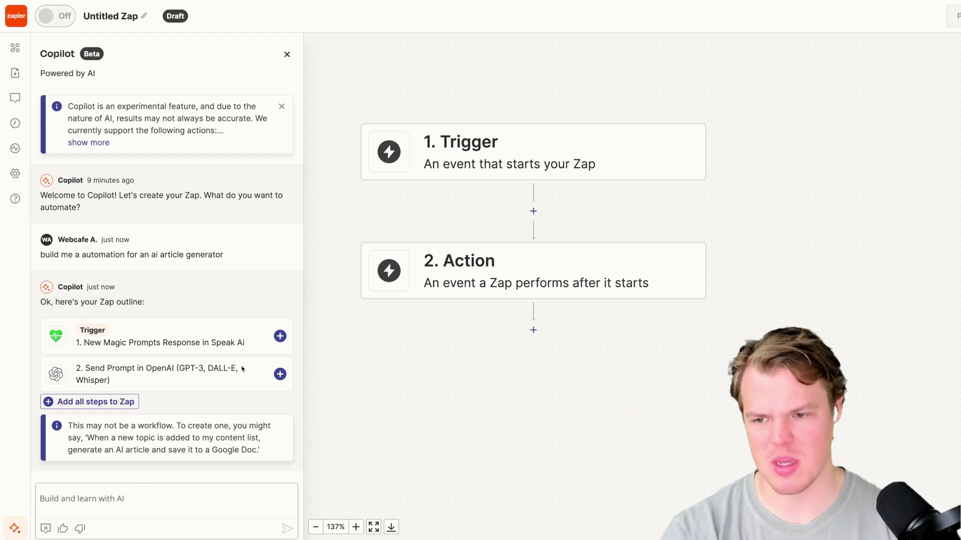
Step: Redirect Copilot to a Zap that runs every day, generates an image, and posts it on Instagram
text(Ok )
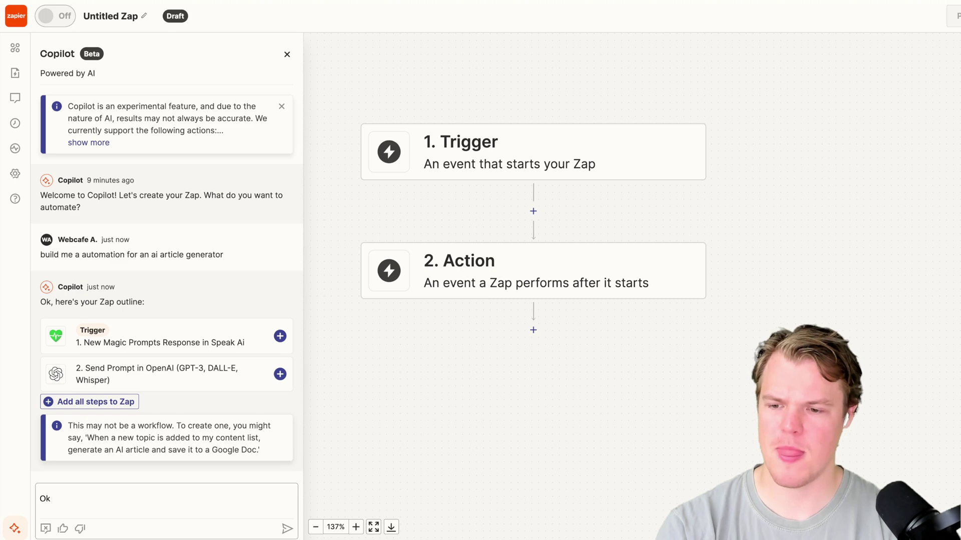
text(actually lets b)
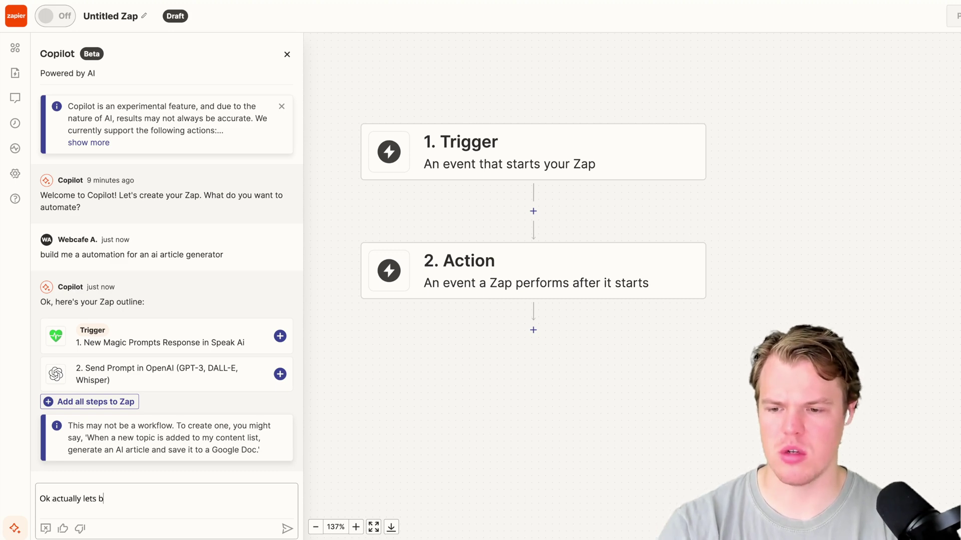
text(uild something els)
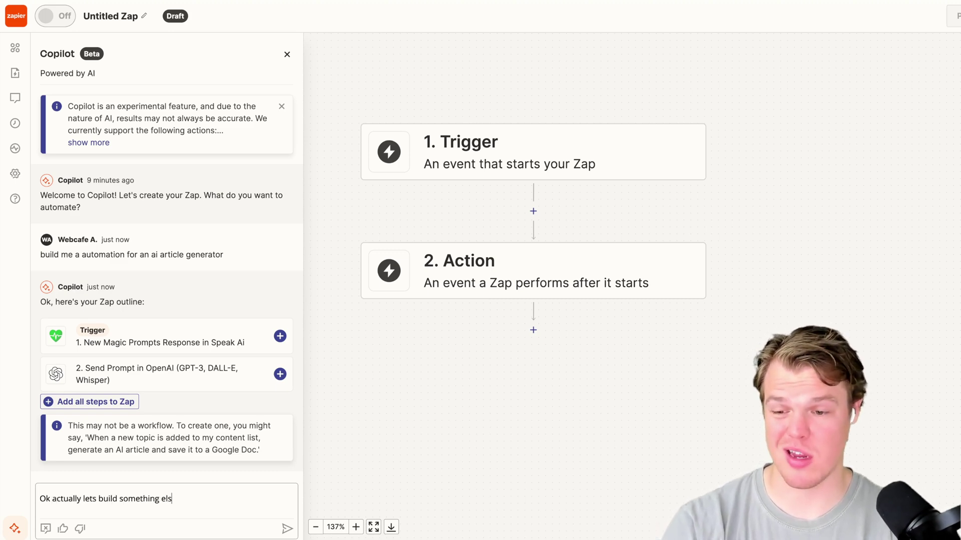
text(e)
key(Return)
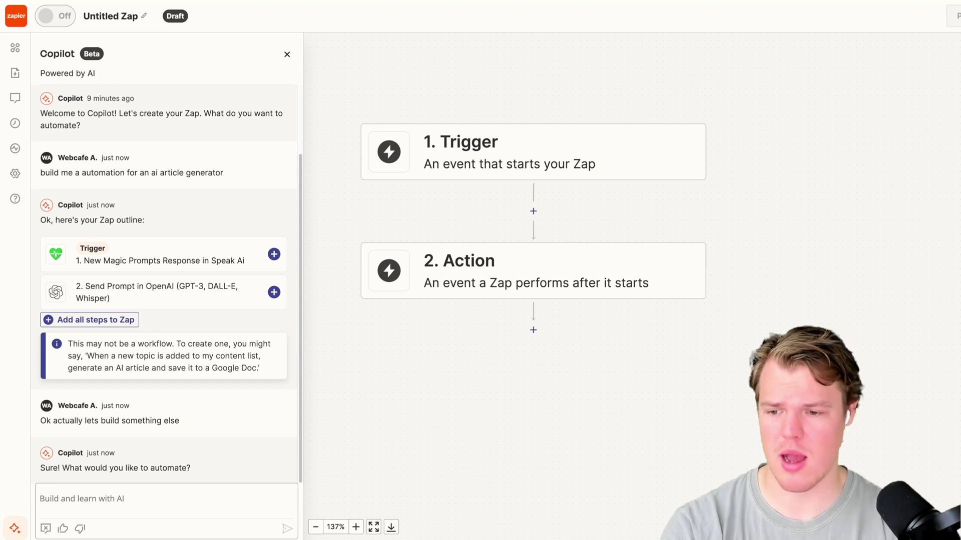
text(Lets )
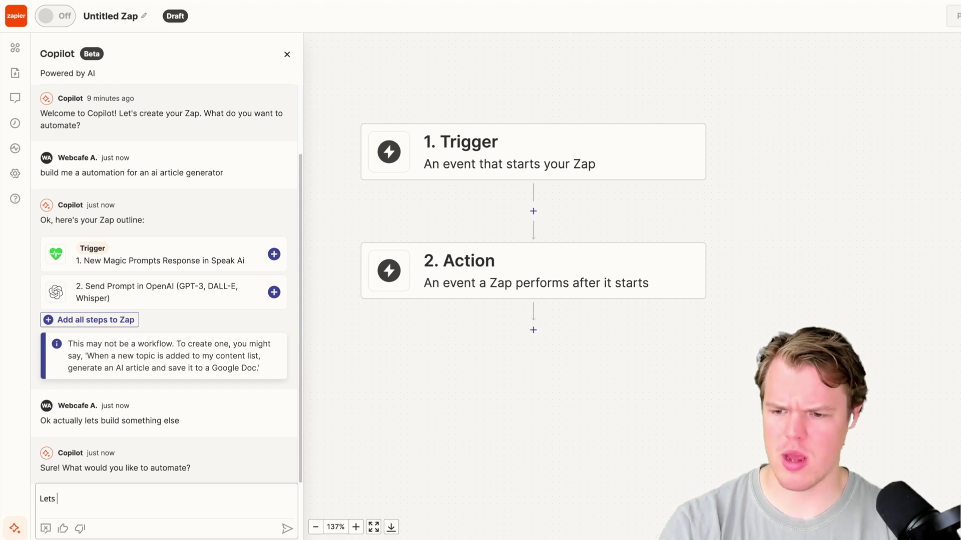
text(create a )
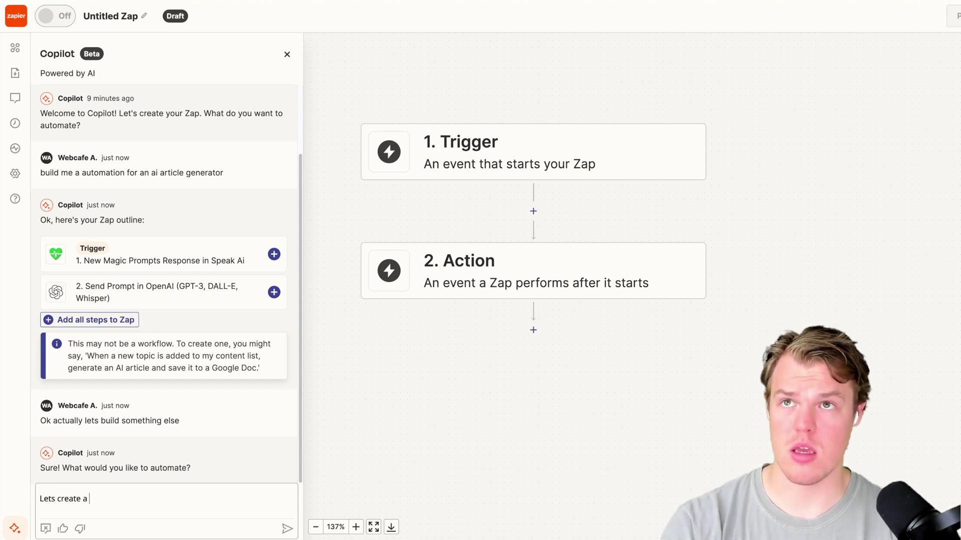
text(trigger)
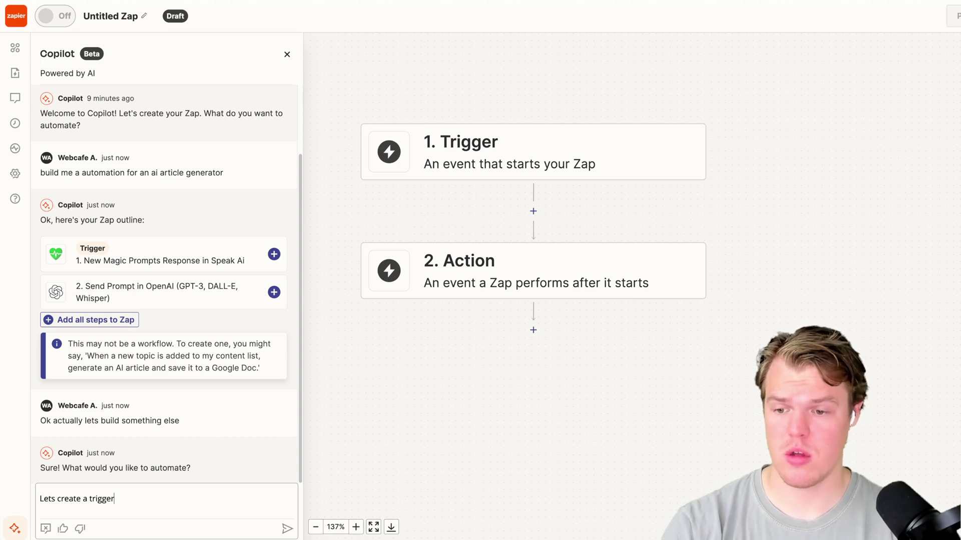
text( that make)
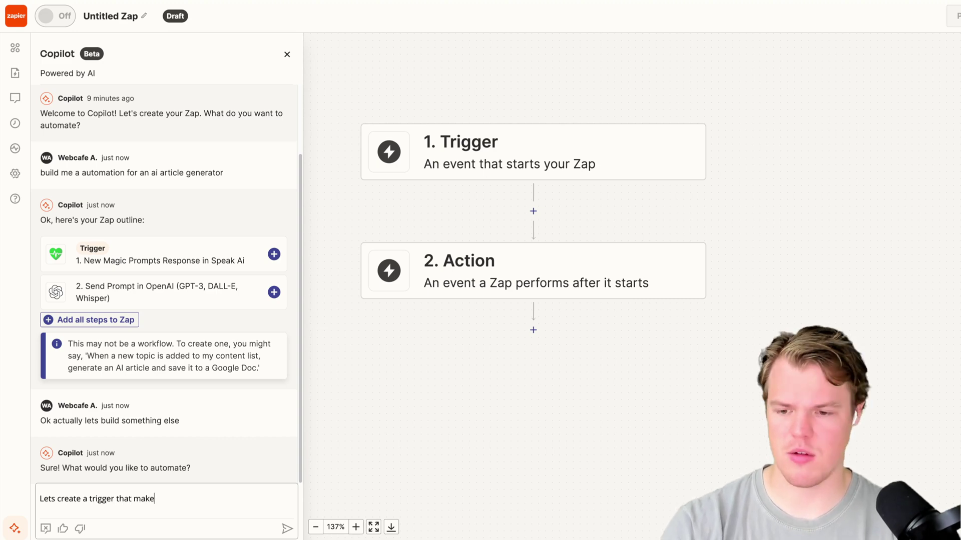
text(s the flow go e)
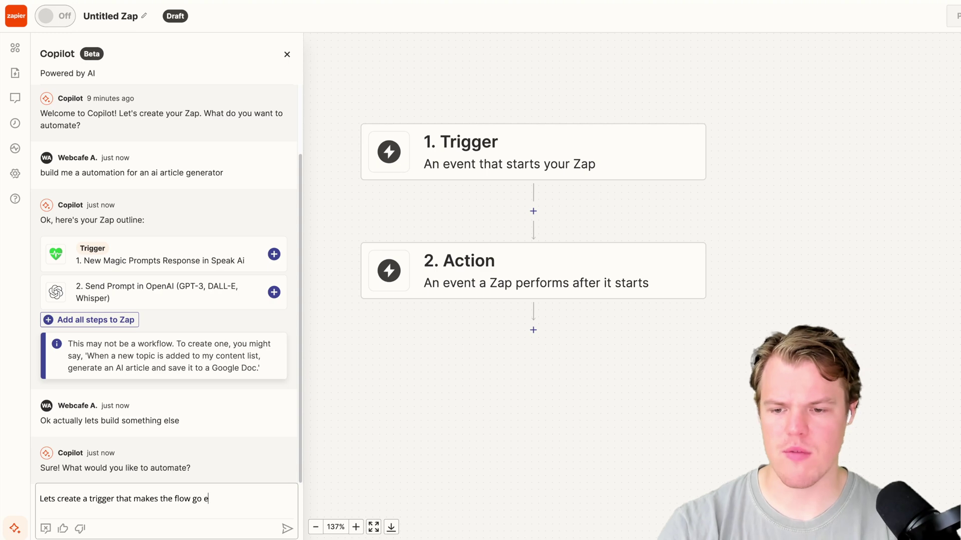
text(very single day)
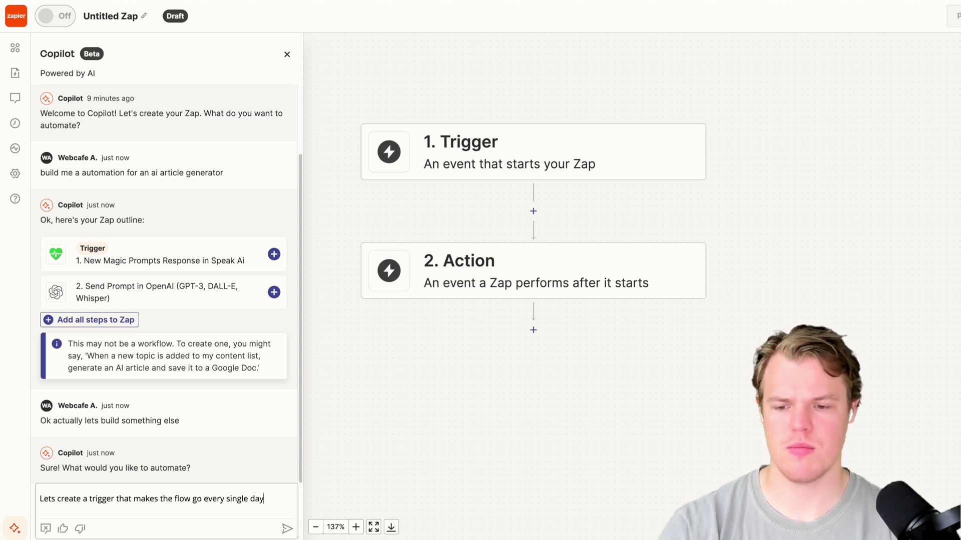
text(, I w)
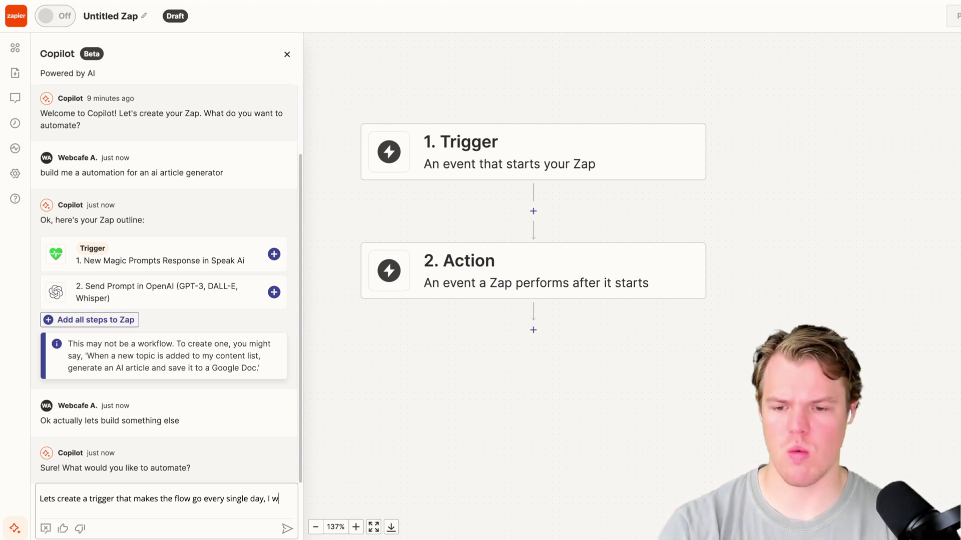
text(ant to then crea)
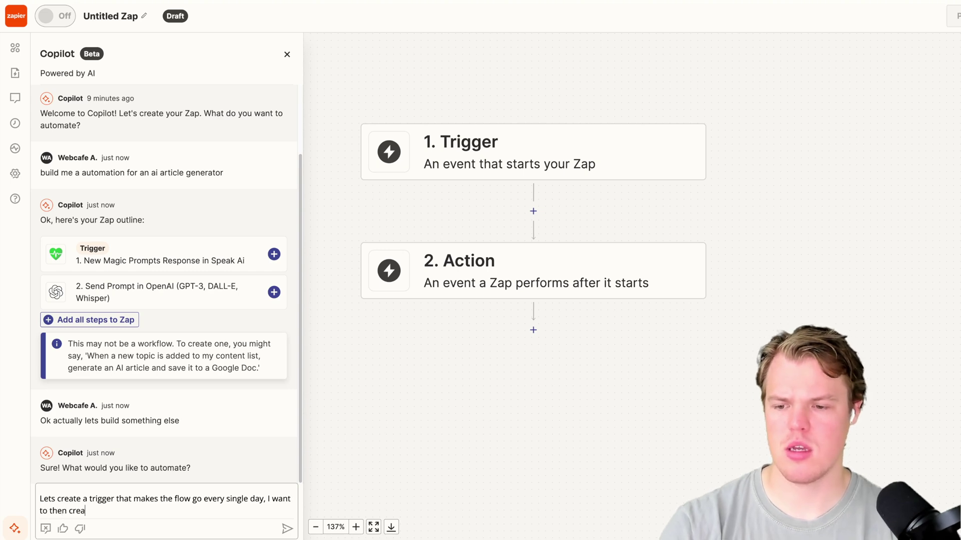
text(te an ai)
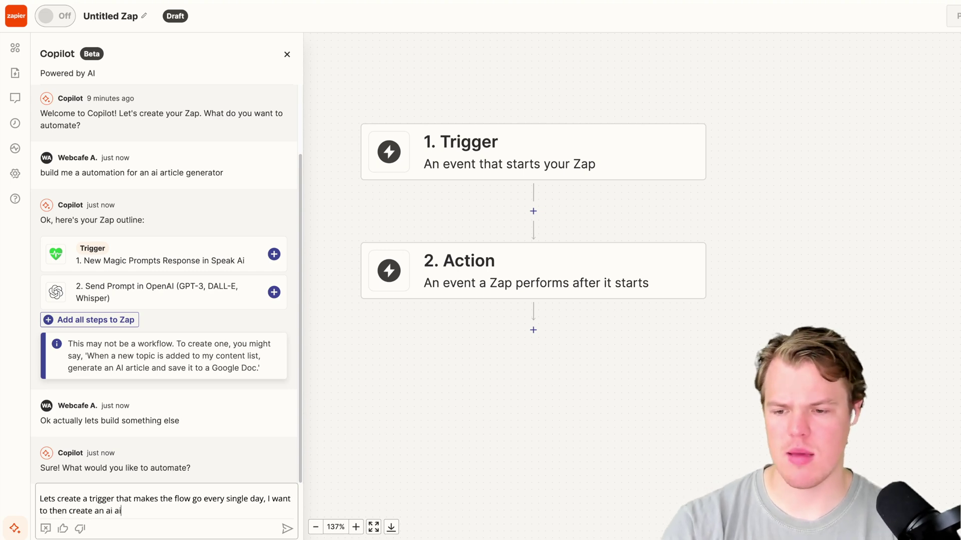
text( image with OpenAI )
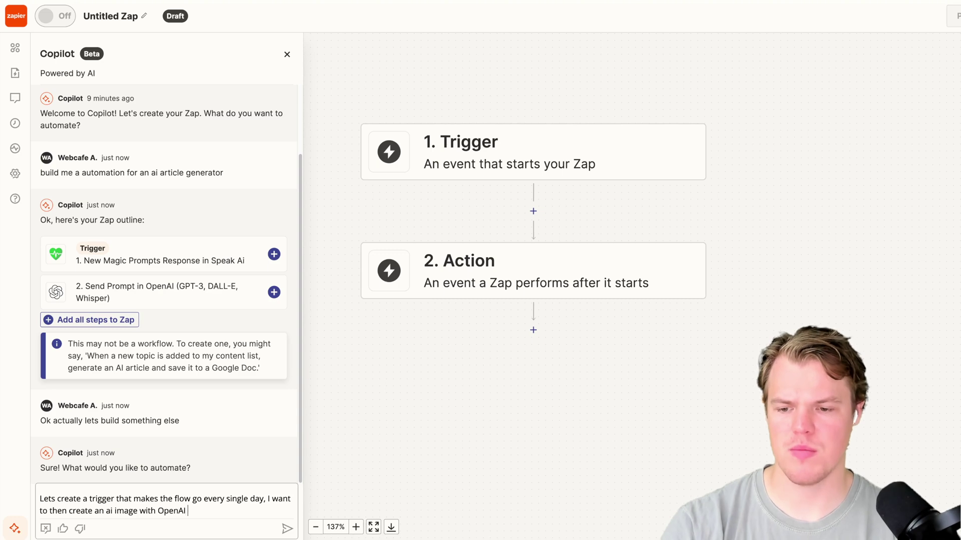
text(Dalle,)
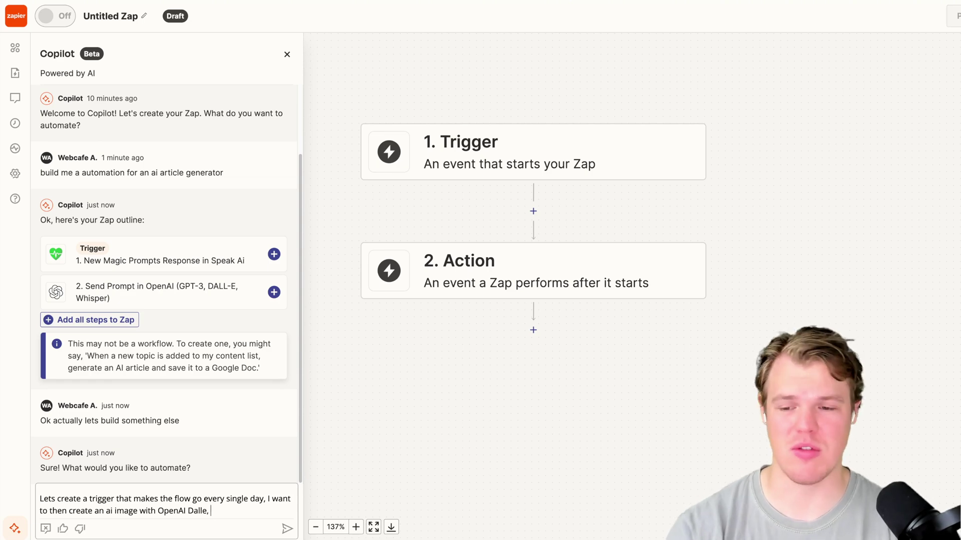
text(then post oni)
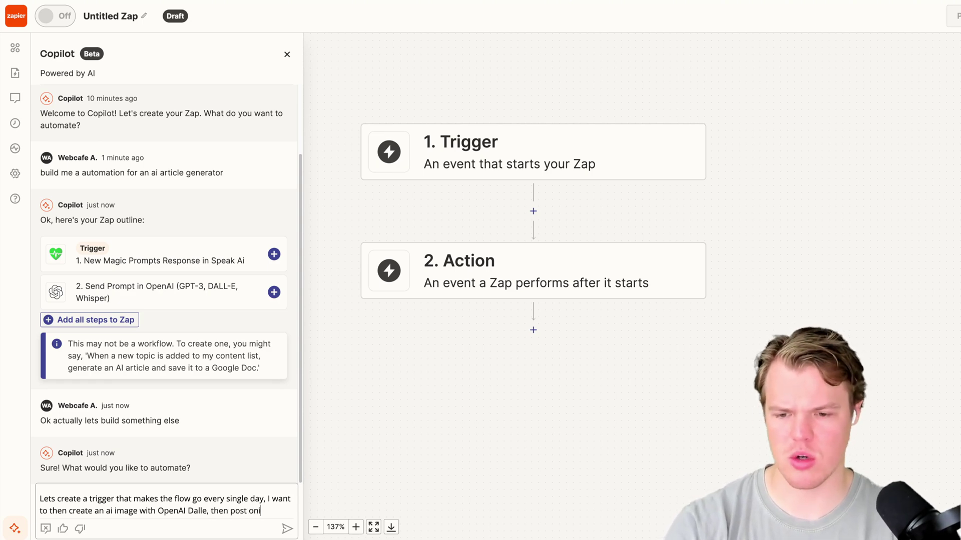
key(BackSpace)
text(insta)
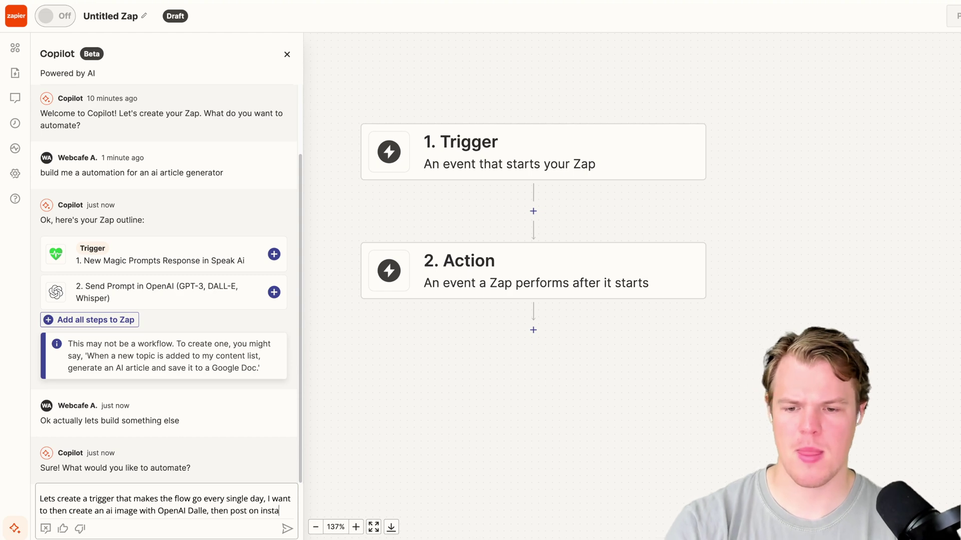
text(gr)
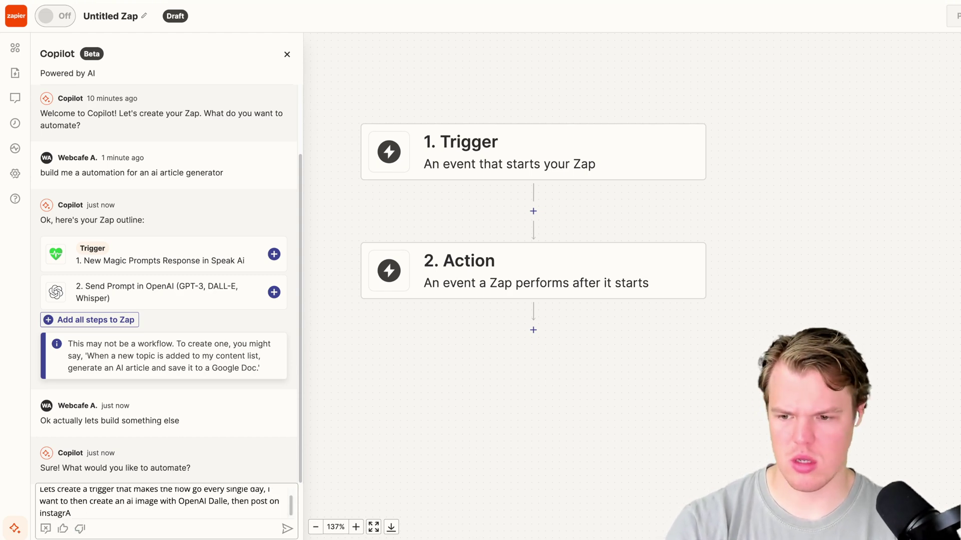
text(am)
key(Return)
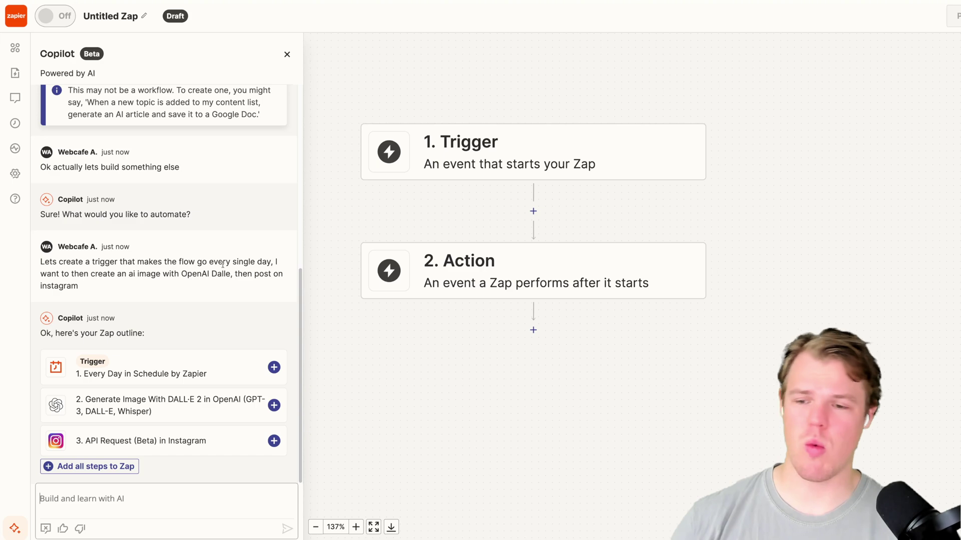
Step: Add all three suggested steps to the Zap and briefly inspect the daily schedule trigger
click(115, 468)
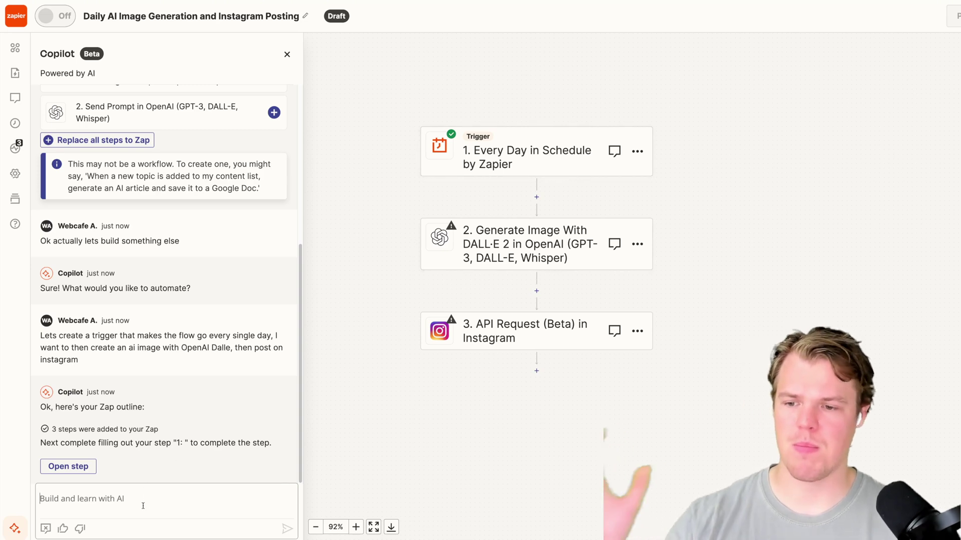
click(159, 487)
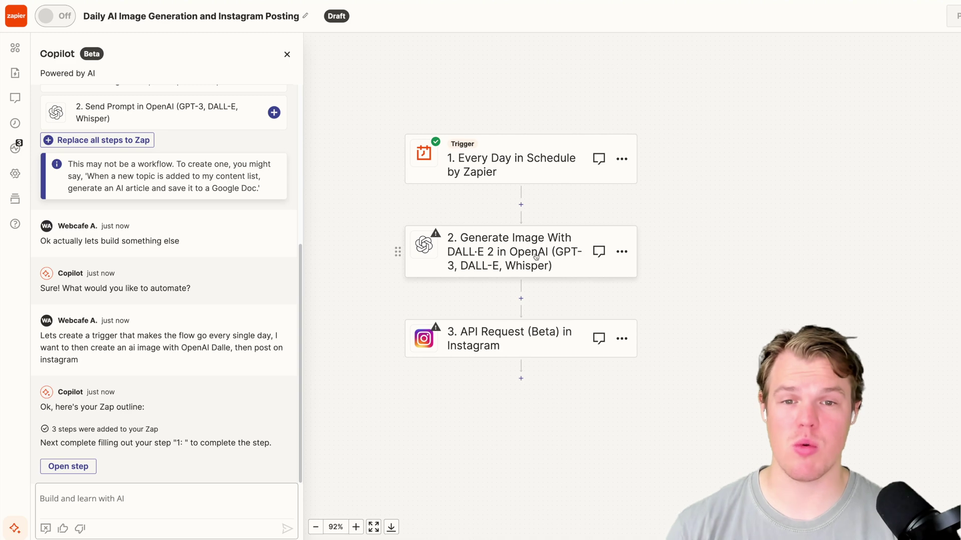
click(526, 178)
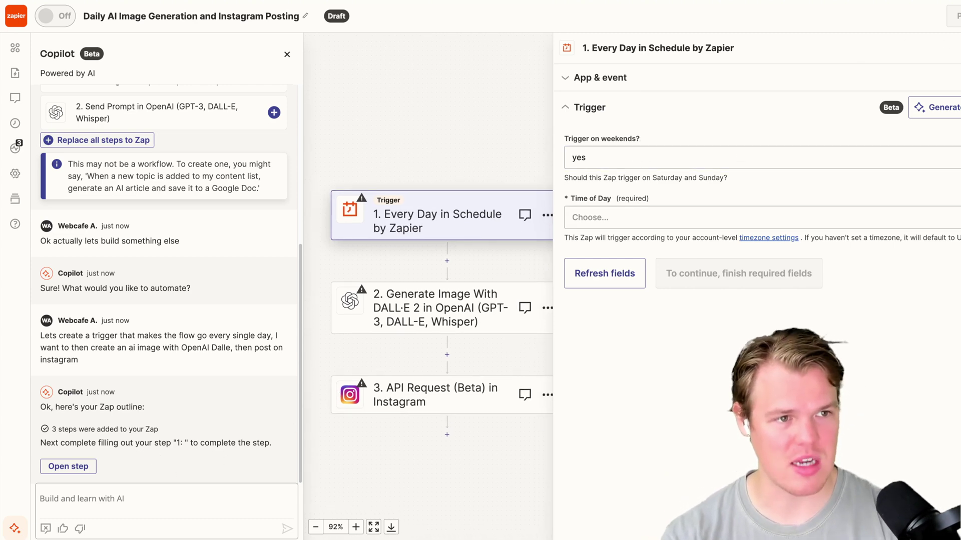
key(Escape)
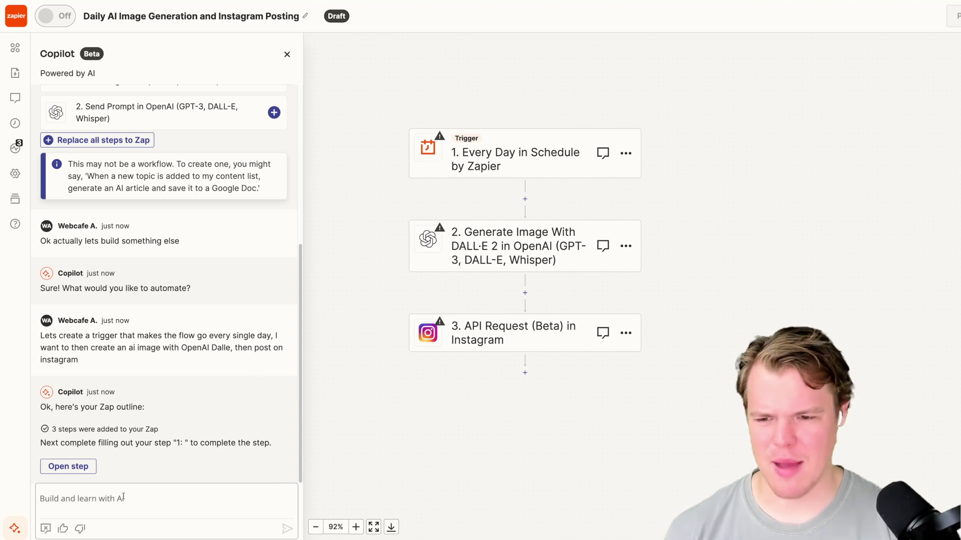
Step: Zoom the page in and type 'ok can we also use a chatg block for the caption for the instagram post'
text(o)
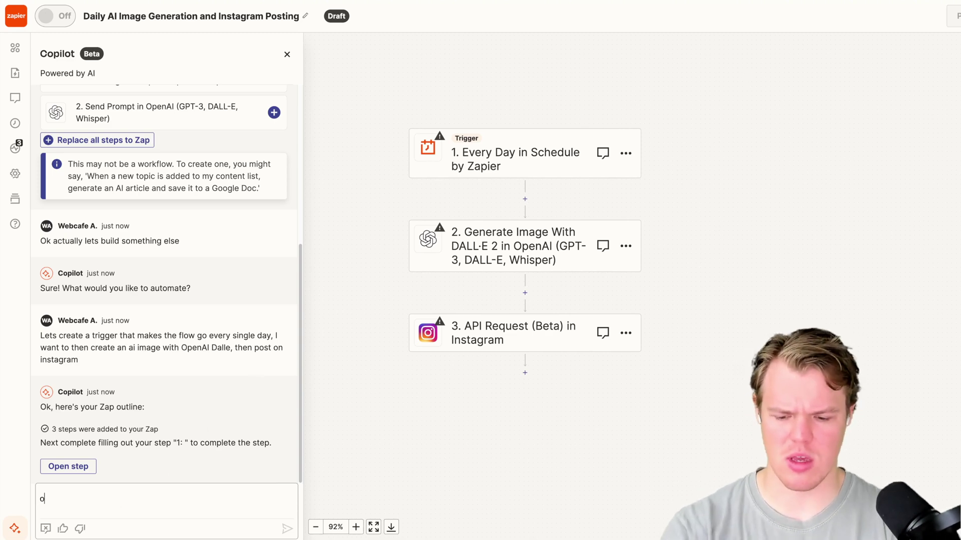
text(k can we also)
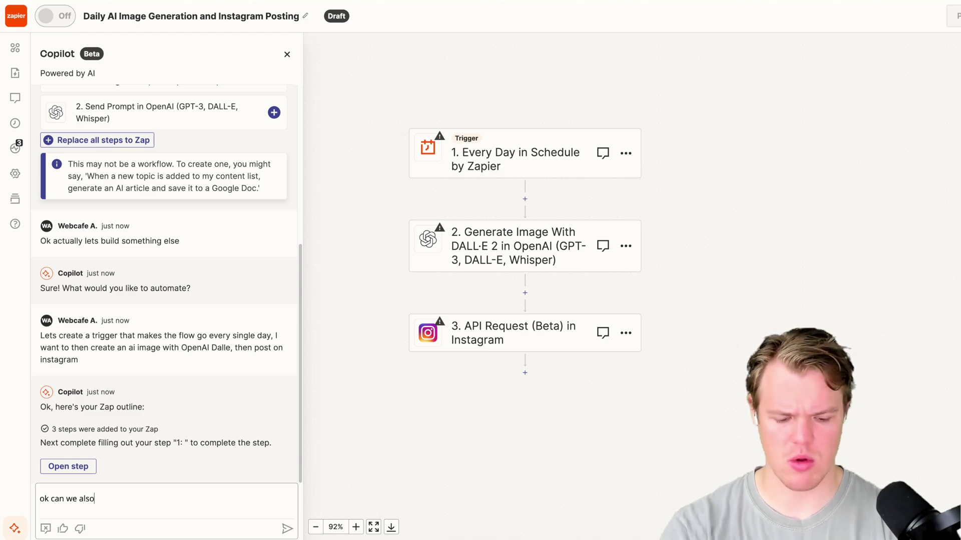
key(ctrl+plus)
scroll(223, 358, down, 3)
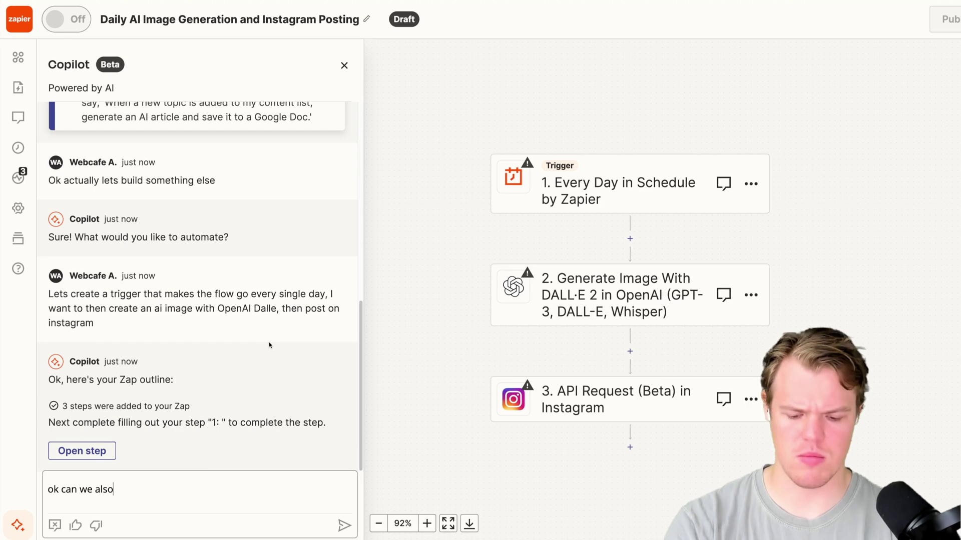
text(use a chatgpt)
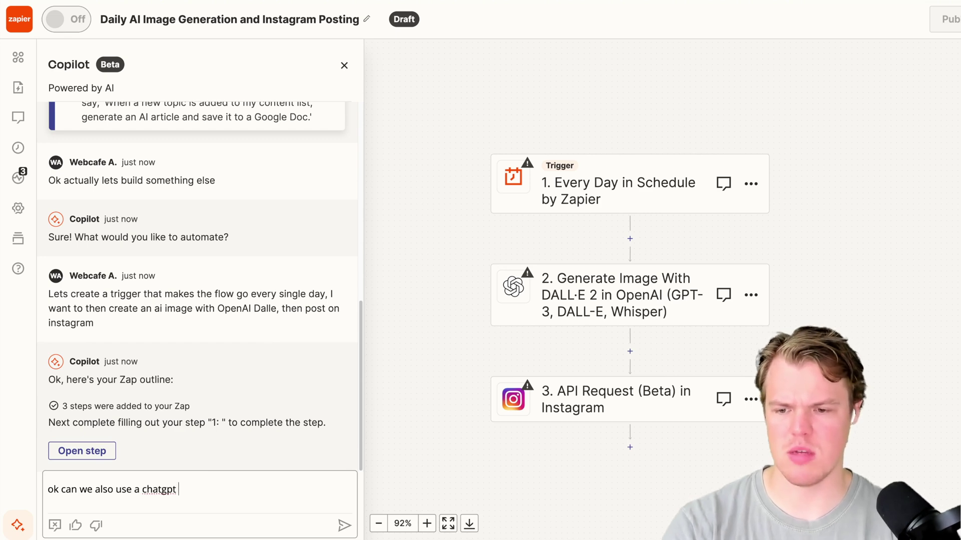
text(block for the captip)
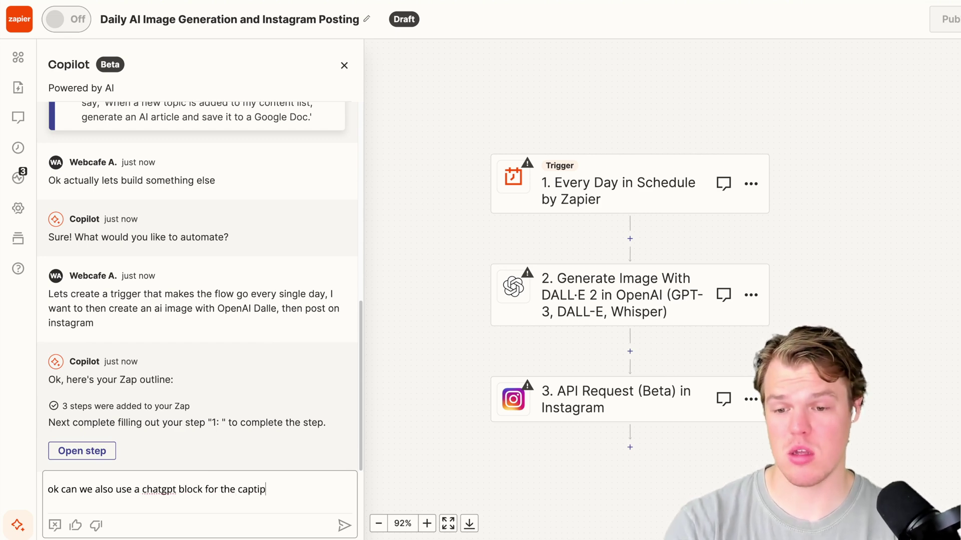
key(BackSpace)
text(on for the inst)
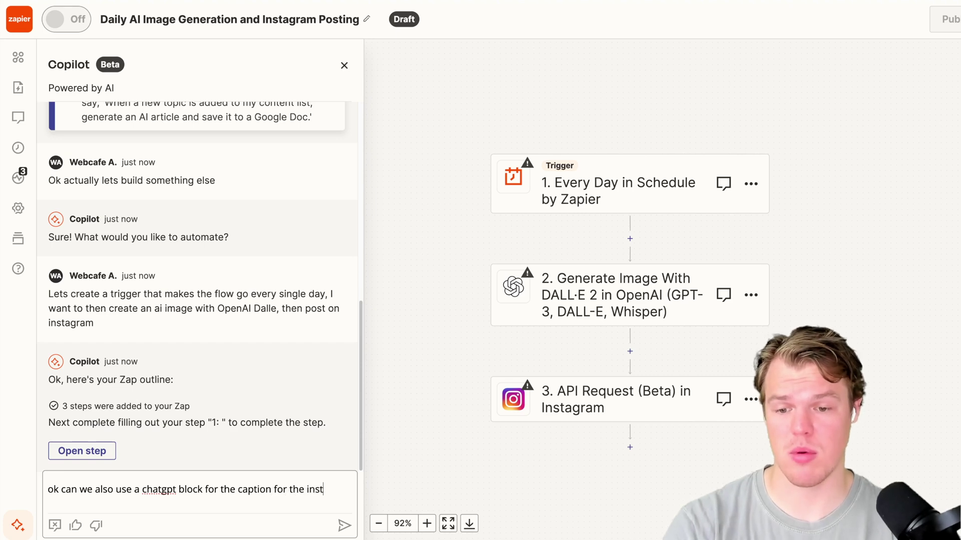
text(agram post)
Step: Send the request, replace the Zap with the four-step outline, and drag ChatGPT above Instagram
key(Return)
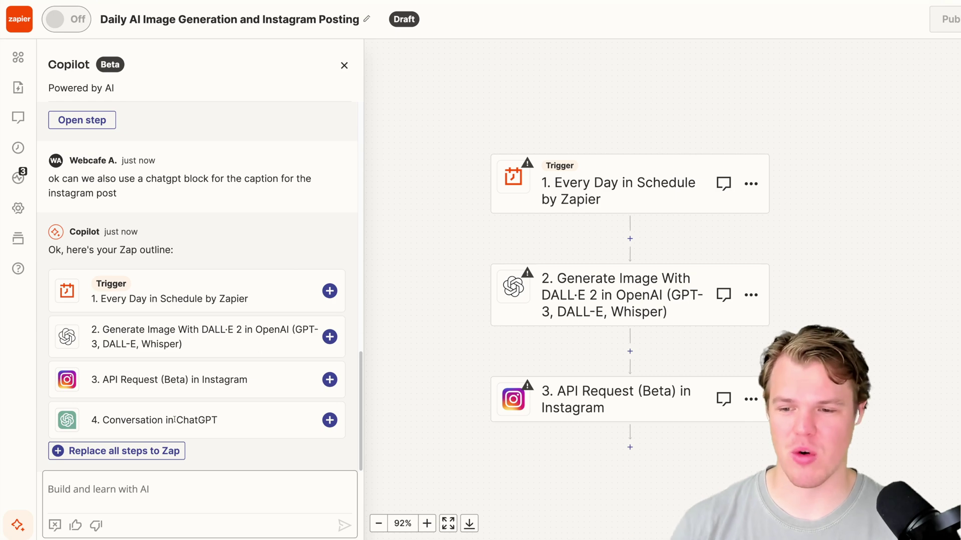
click(140, 453)
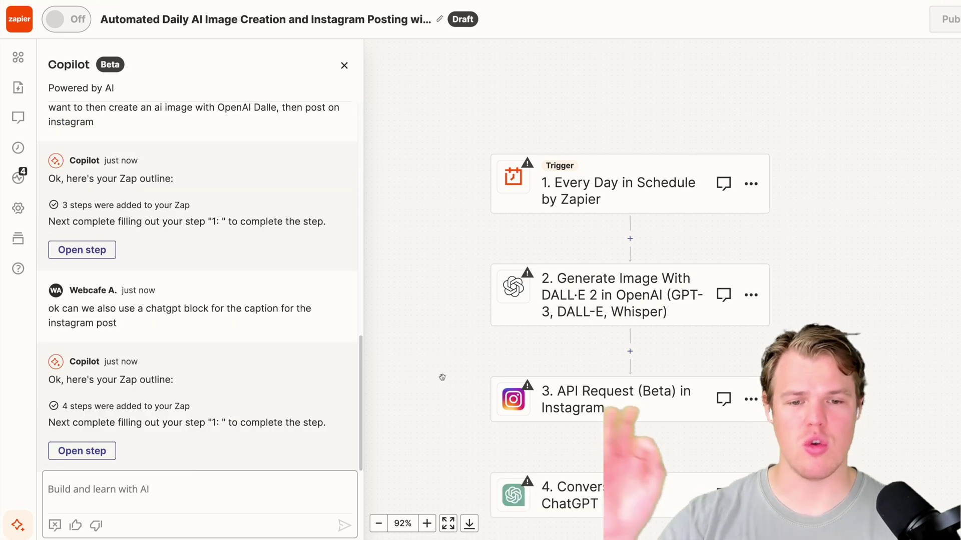
drag(476, 391, 474, 273)
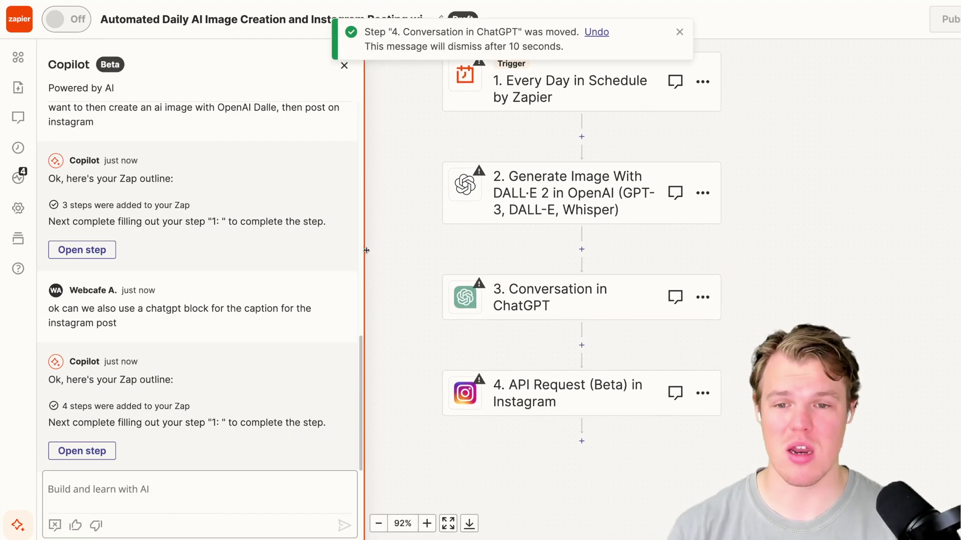
drag(368, 252, 305, 245)
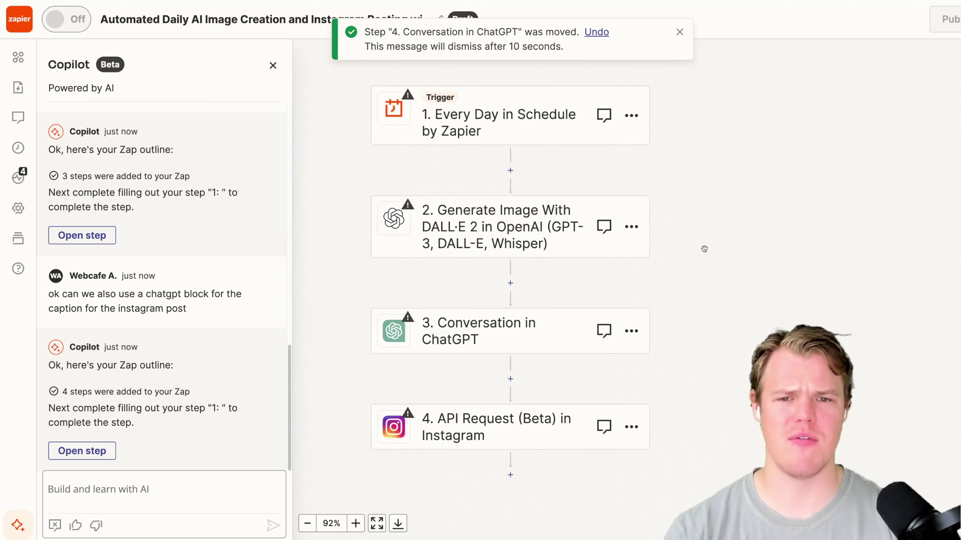
scroll(700, 248, down, 4)
Step: Continue with the connected OpenAI account on the DALL·E step, then check the ChatGPT step's account
click(472, 239)
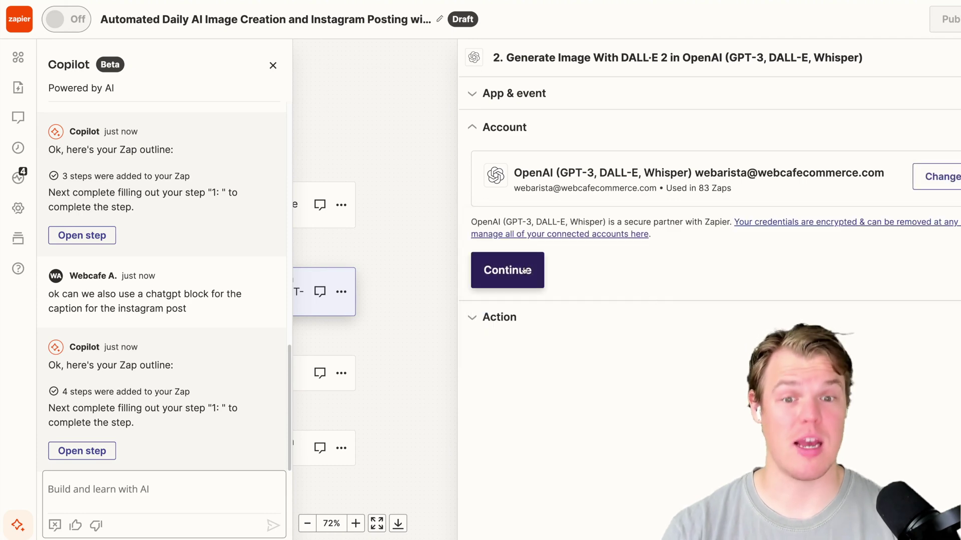
click(521, 272)
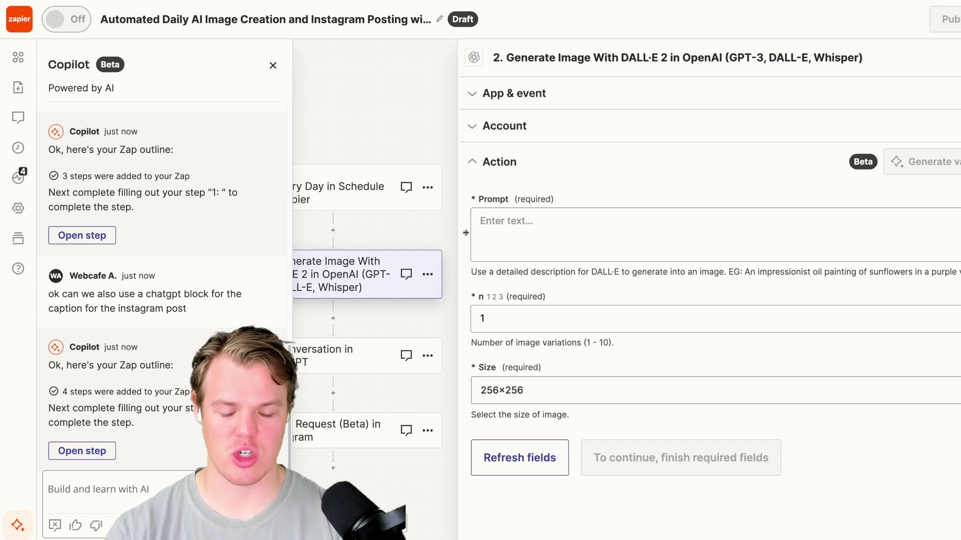
click(543, 229)
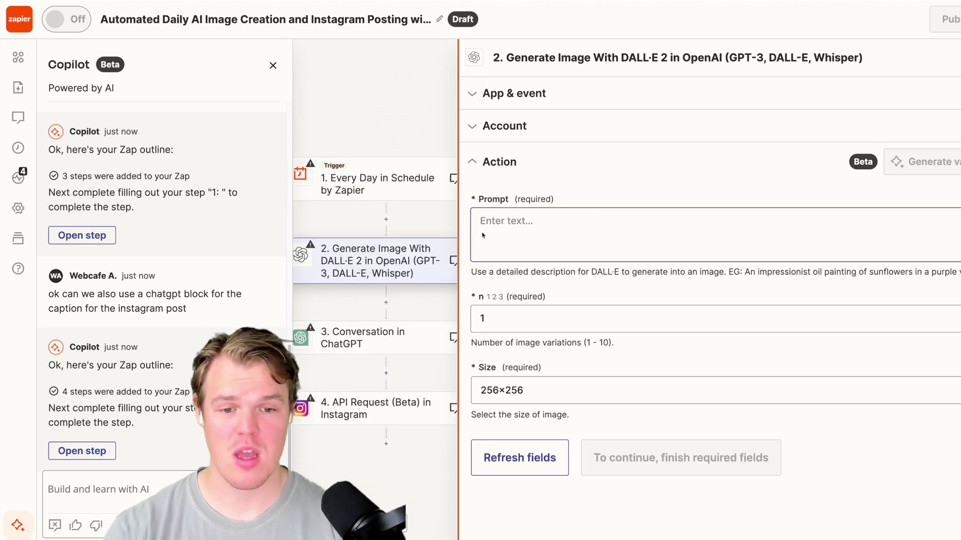
click(421, 316)
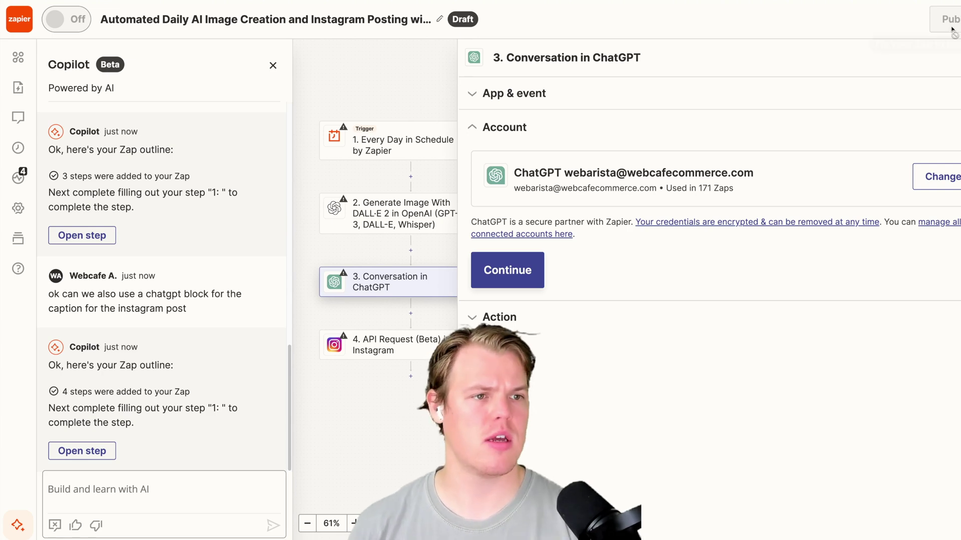
key(Escape)
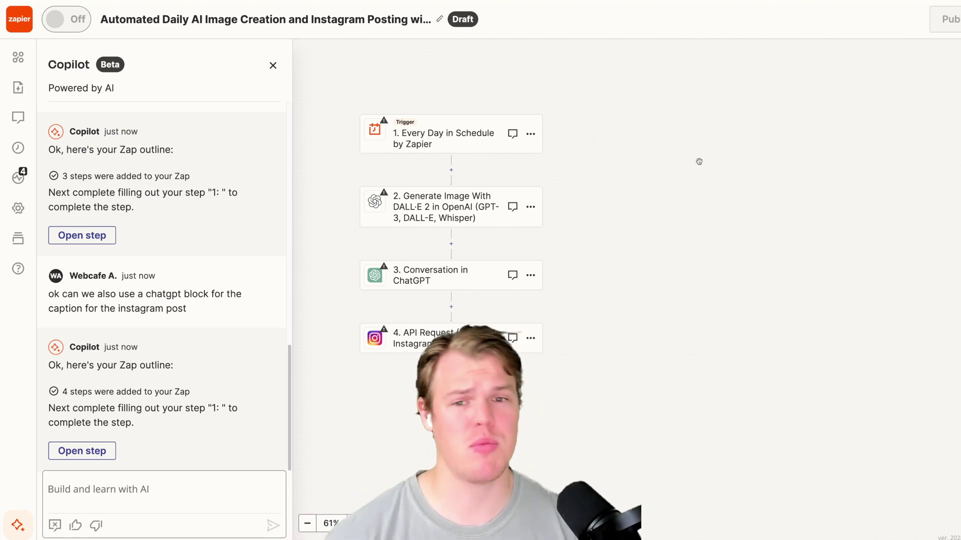
Step: Review the Instagram step and the daily trigger's Time of Day setting, then close the panel
click(413, 338)
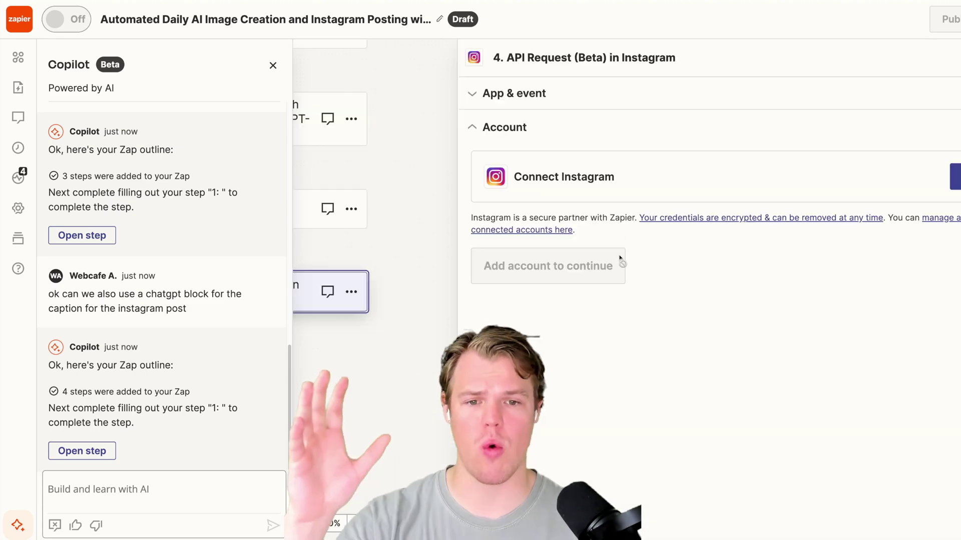
click(380, 97)
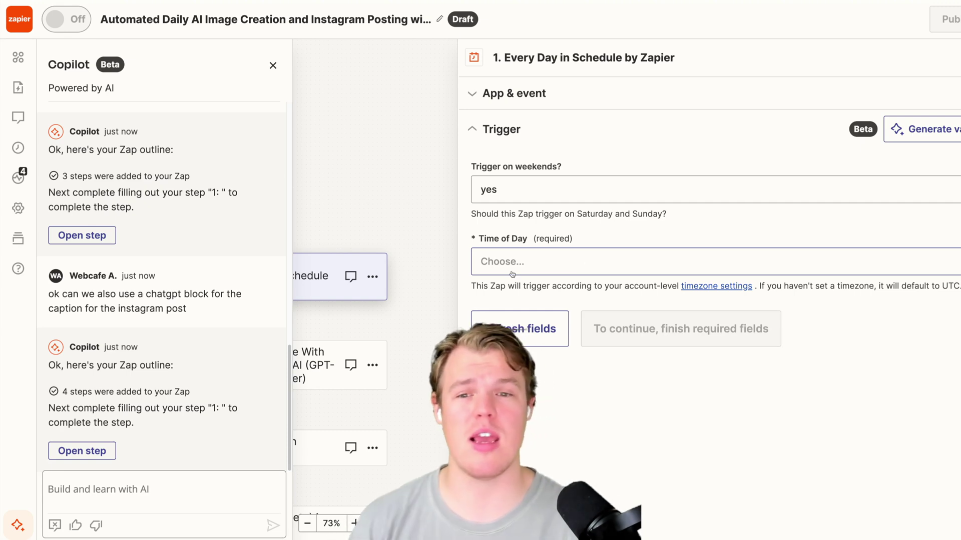
scroll(443, 150, down, 3)
scroll(447, 148, down, 2)
scroll(446, 149, down, 1)
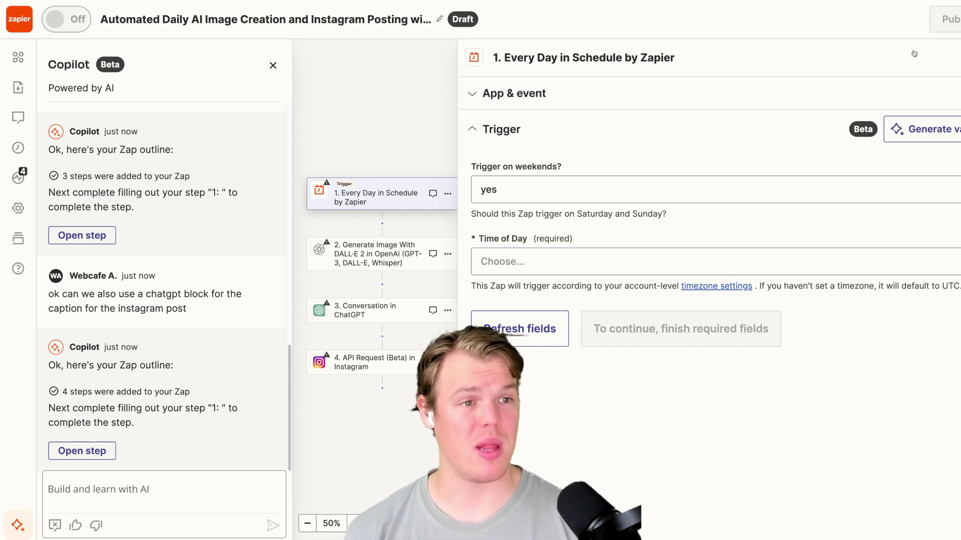
key(Escape)
Step: Open the ChatGPT Conversation step and scroll to its User Message, gpt-3.5-turbo Model and Memory Key fields
click(425, 306)
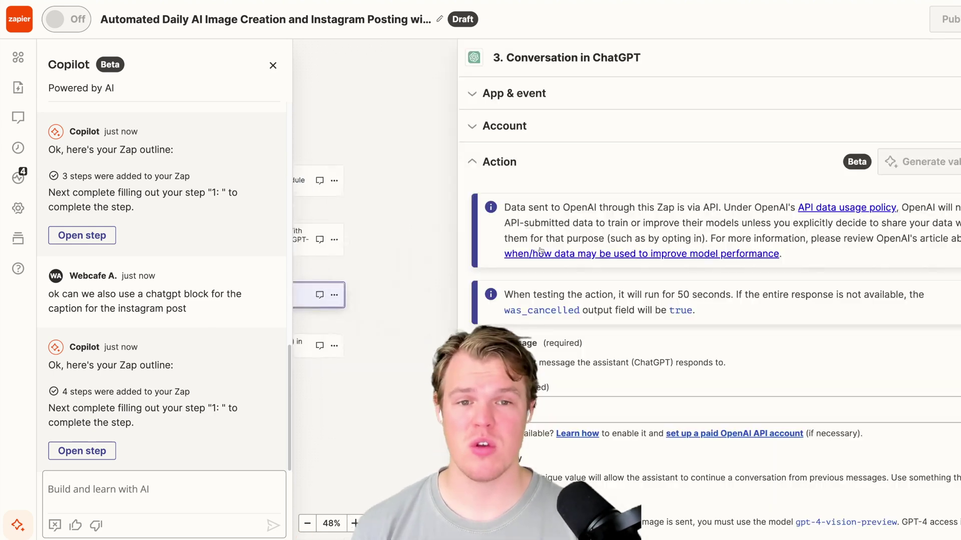
scroll(540, 261, down, 4)
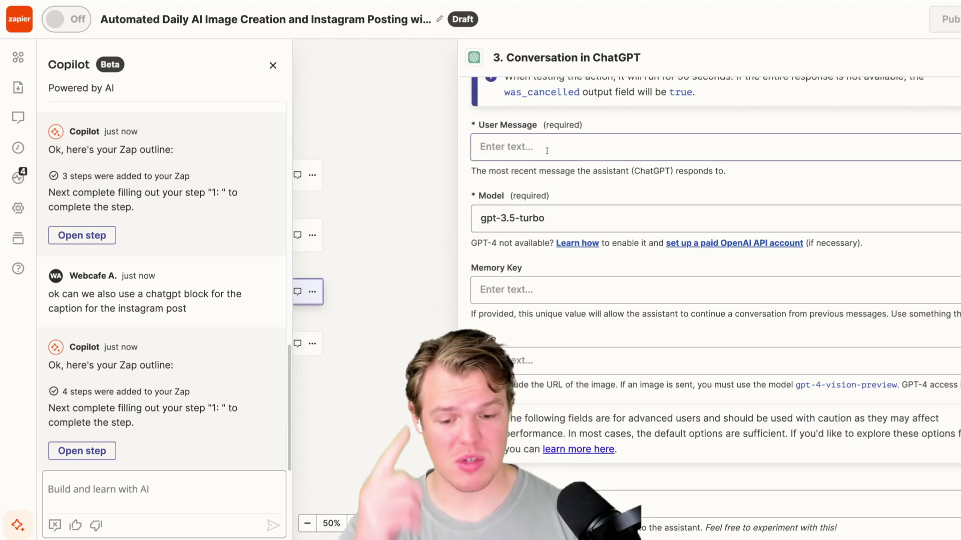